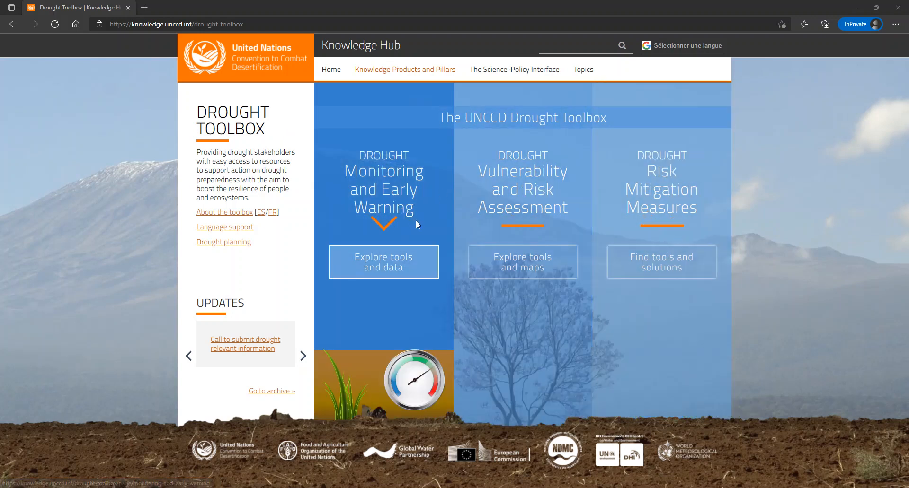
Step: Open the UNEP-DHI tool from the Drought Toolbox's Monitoring and Early Warning section
click(387, 261)
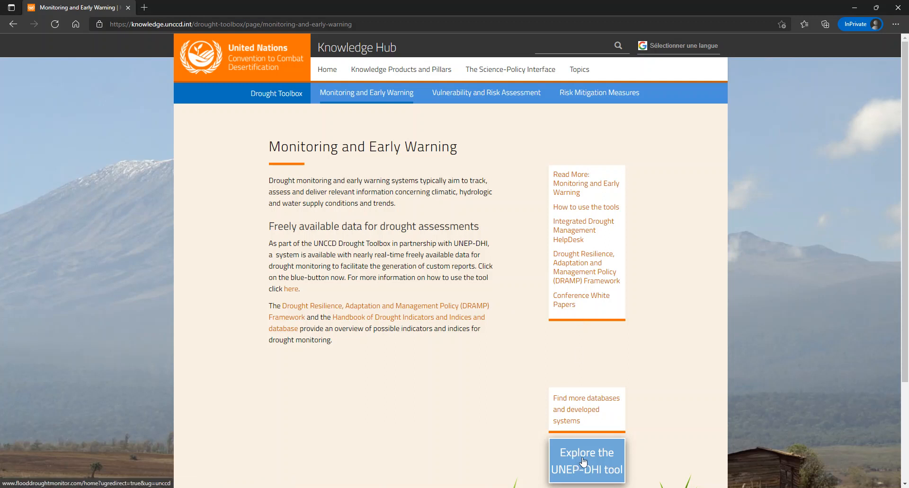
click(614, 462)
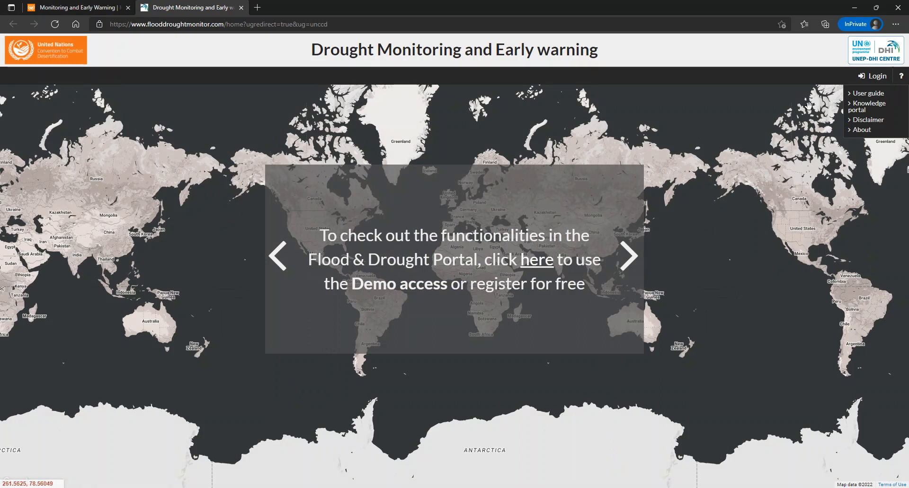
Step: Show the new-user registration options in the login form, then sign in with the username and account password
click(874, 77)
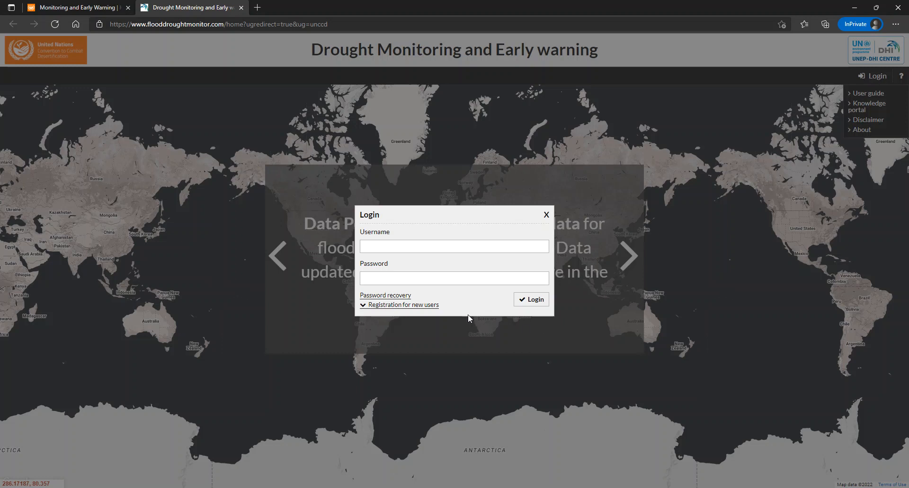
click(407, 305)
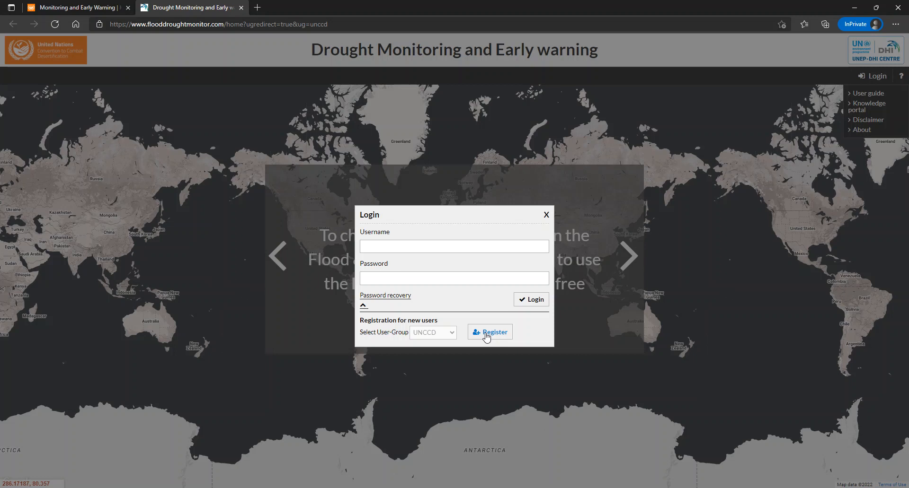
click(415, 248)
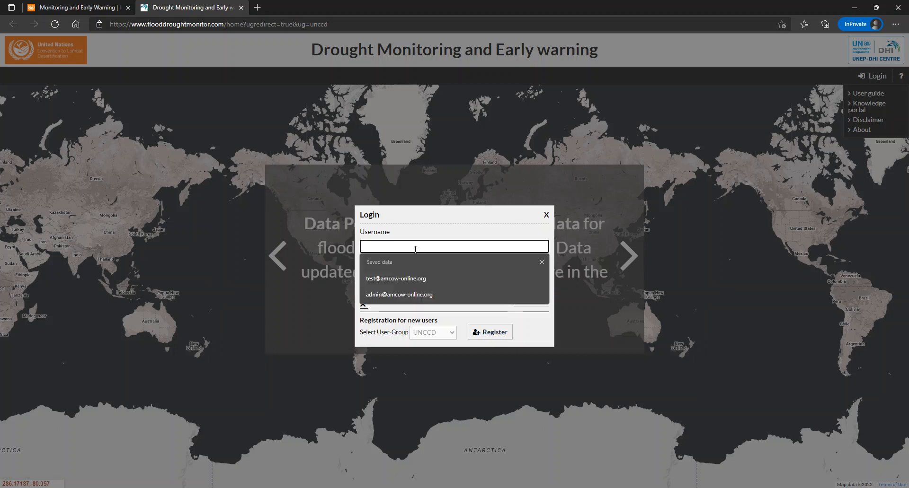
click(541, 262)
text(bertrand)
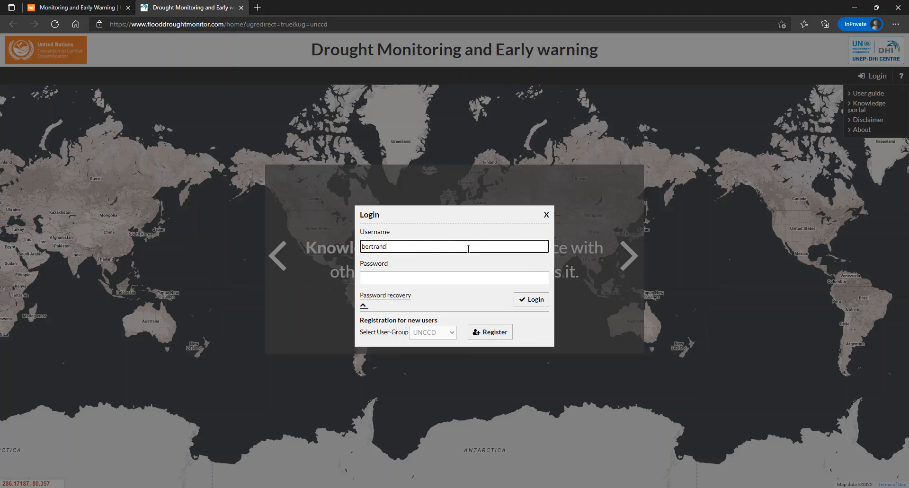
key(Tab)
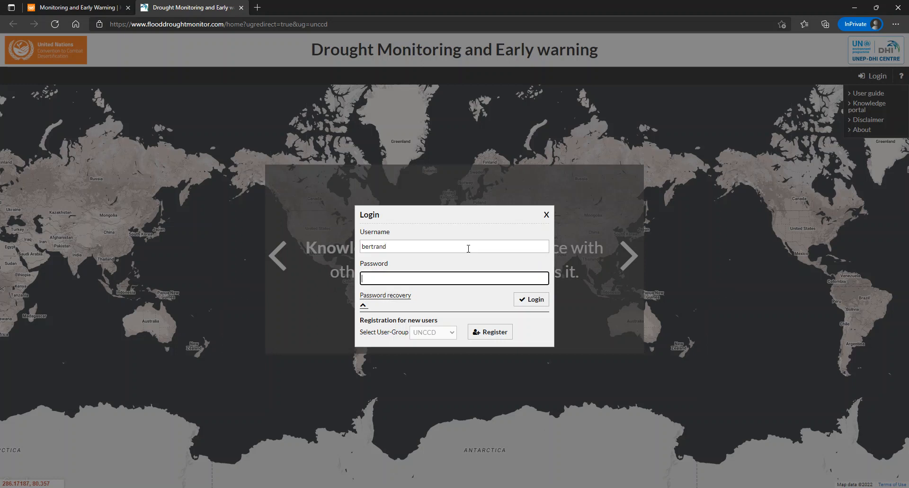
text(********)
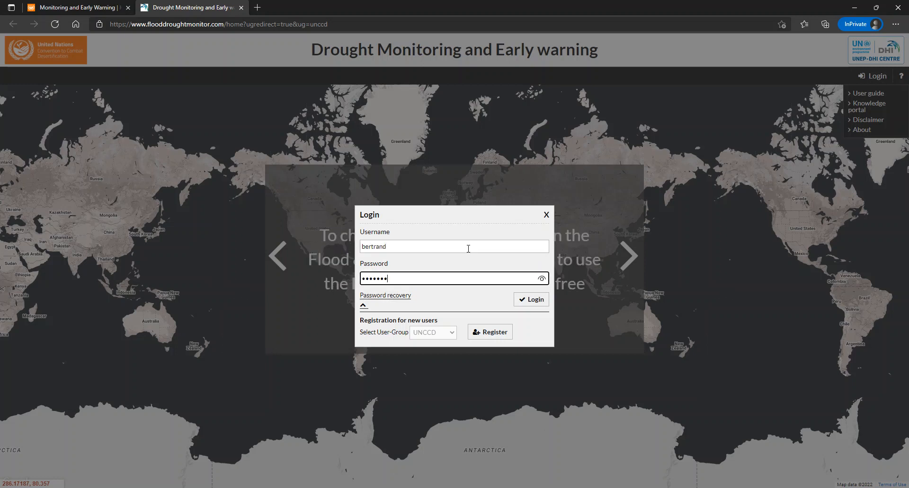
click(531, 304)
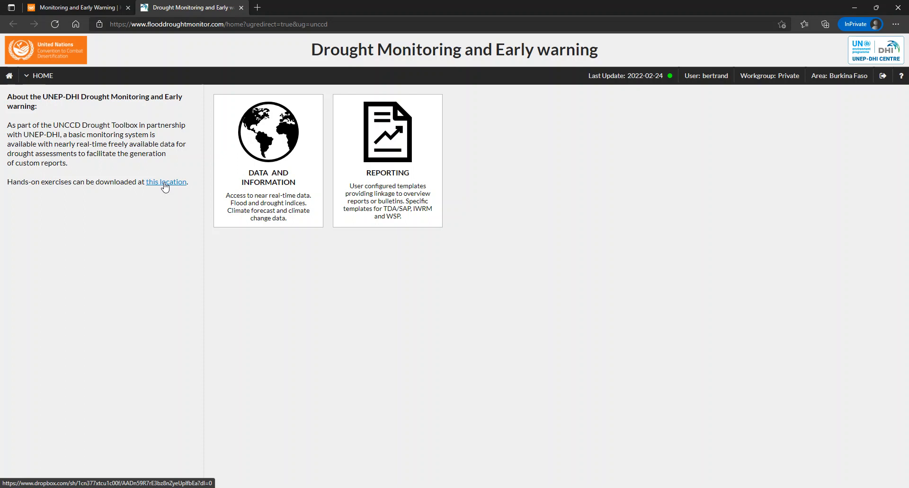
Step: Open Data and Information for Burkina Faso and add all available datasets to the favourite data list
click(287, 205)
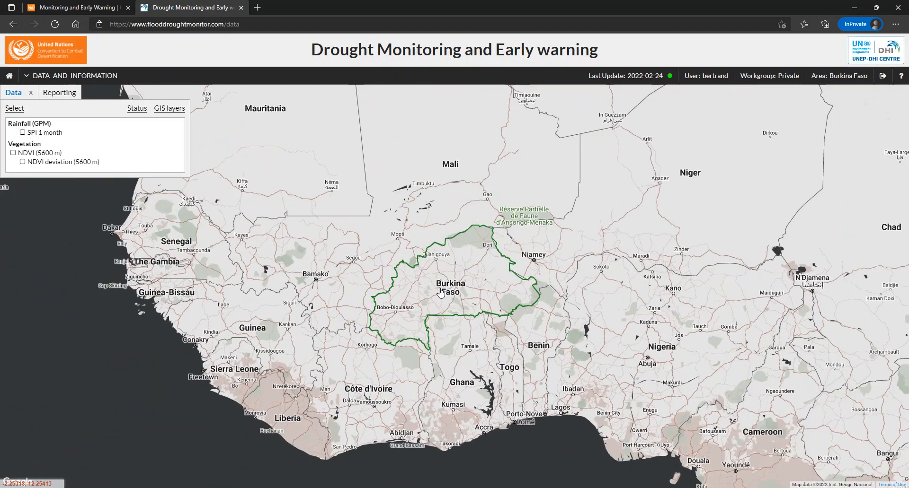
scroll(441, 292, up, 1)
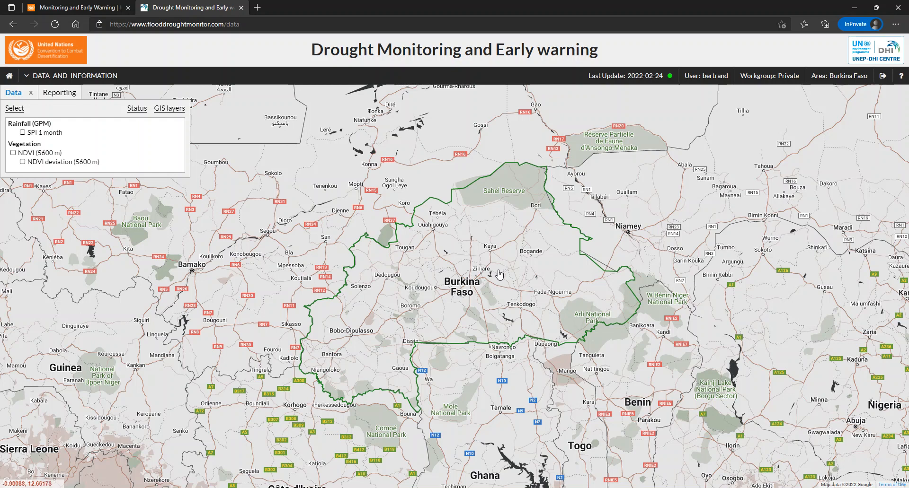
click(15, 109)
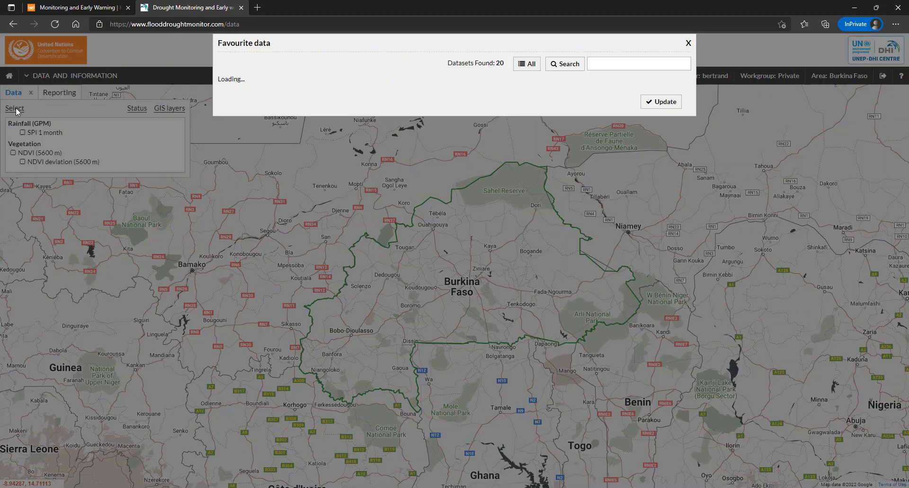
click(525, 78)
click(223, 97)
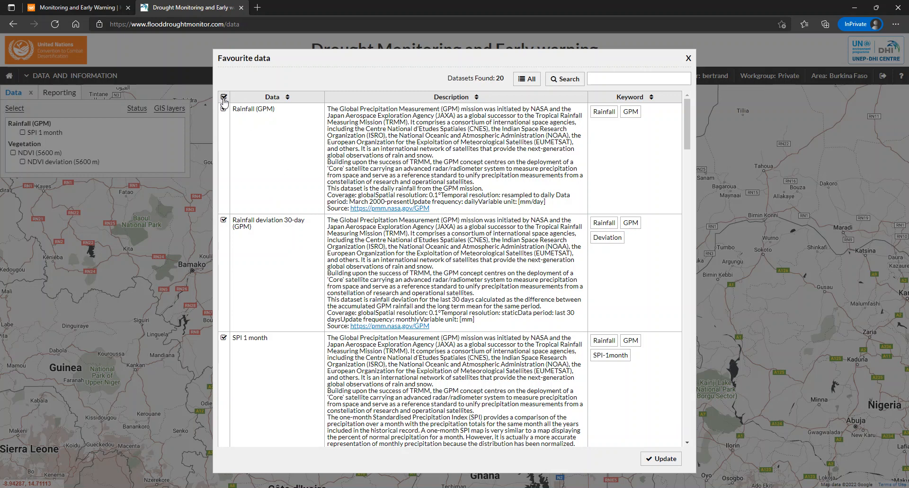
click(659, 459)
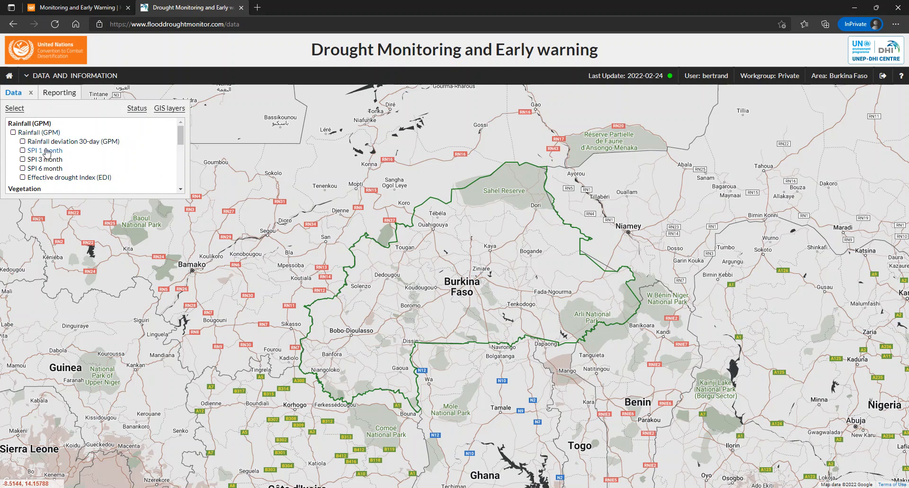
Step: Display the Rainfall (GPM) layer on the map and set the timeline to 2021-08-10
scroll(96, 159, down, 1)
scroll(96, 159, down, 2)
scroll(97, 159, up, 3)
click(13, 133)
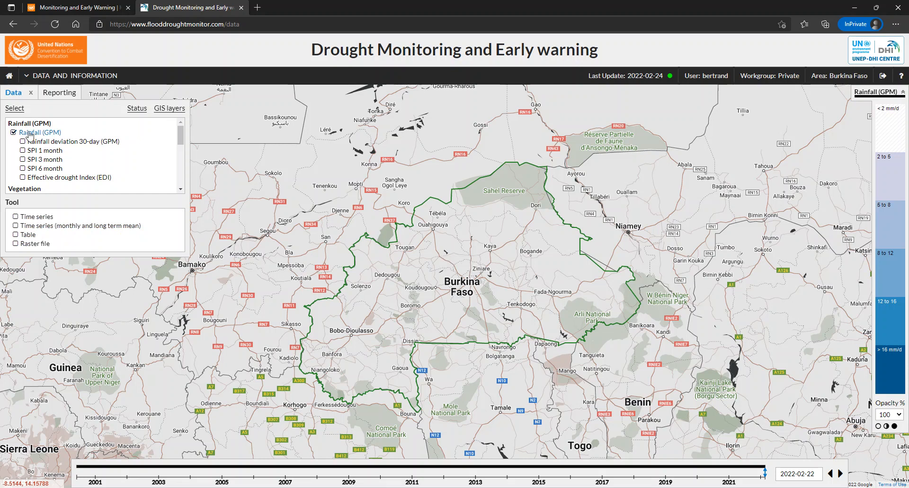
click(764, 478)
click(748, 478)
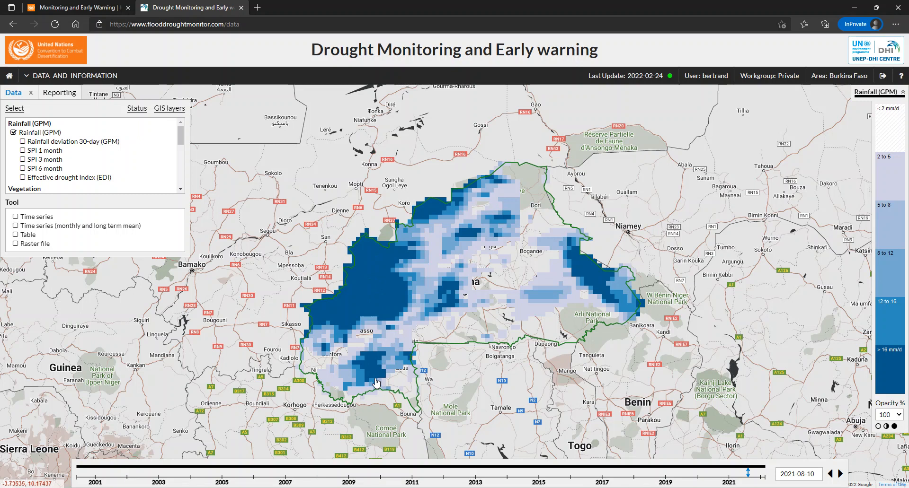
drag(818, 474, 777, 475)
click(779, 475)
Step: Display the SPI 1 month layer on the map and inspect the dry areas across Burkina Faso
click(22, 150)
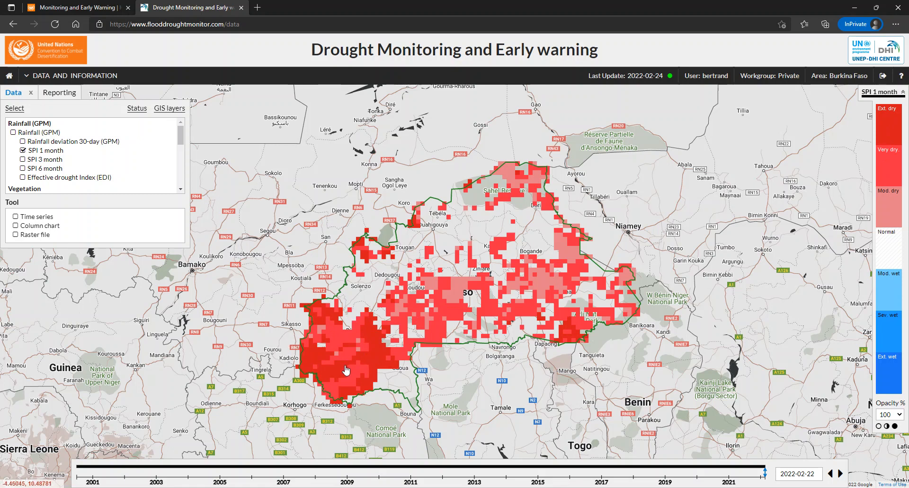
scroll(364, 360, up, 1)
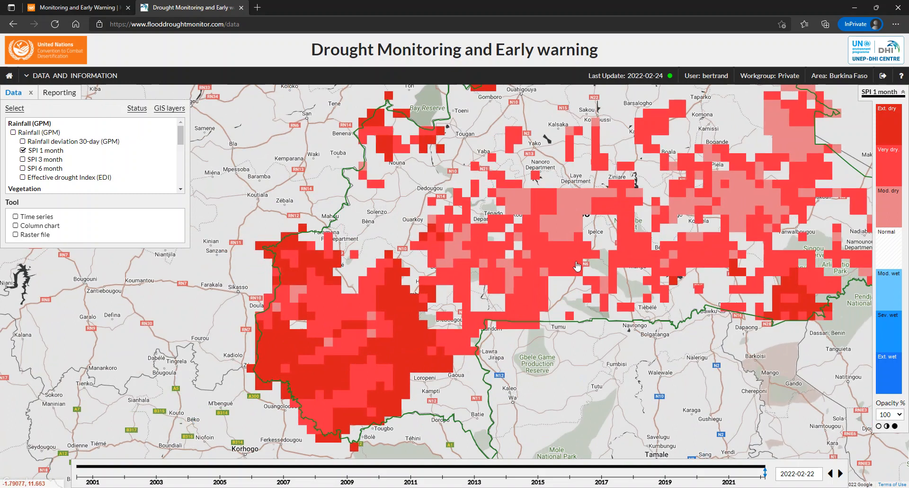
scroll(588, 255, down, 1)
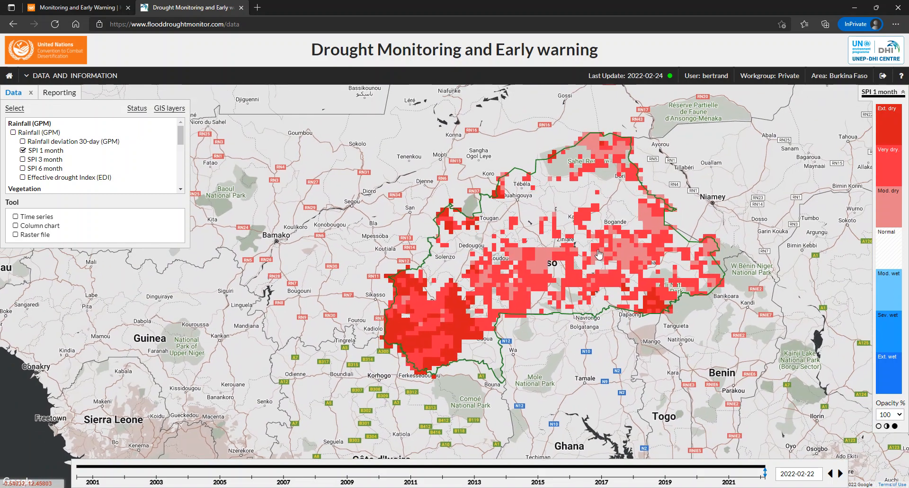
Step: Chart the SPI 1 month time series for all focus area, examine the period from August 2020 onward, and close the chart
click(16, 217)
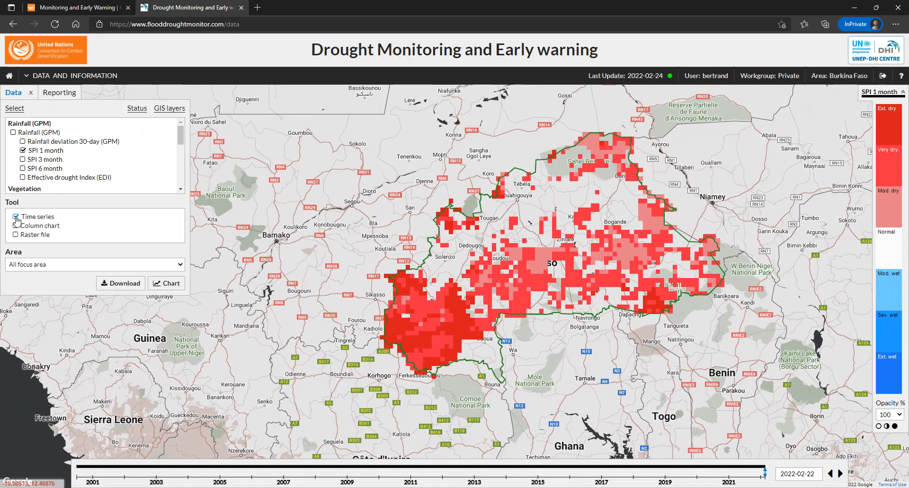
click(170, 284)
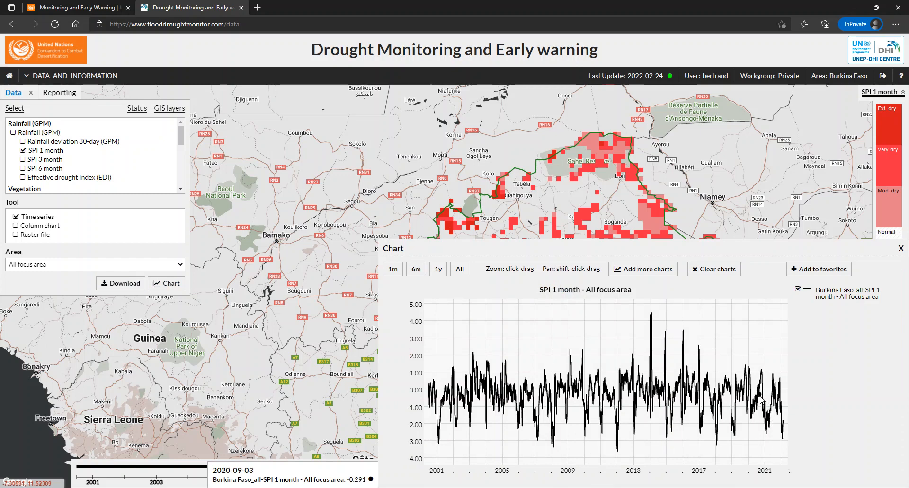
drag(757, 400, 788, 398)
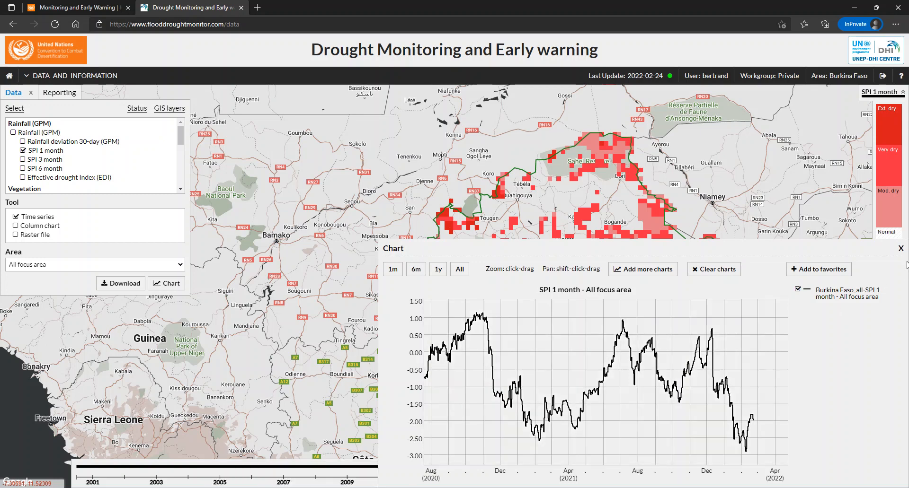
click(901, 249)
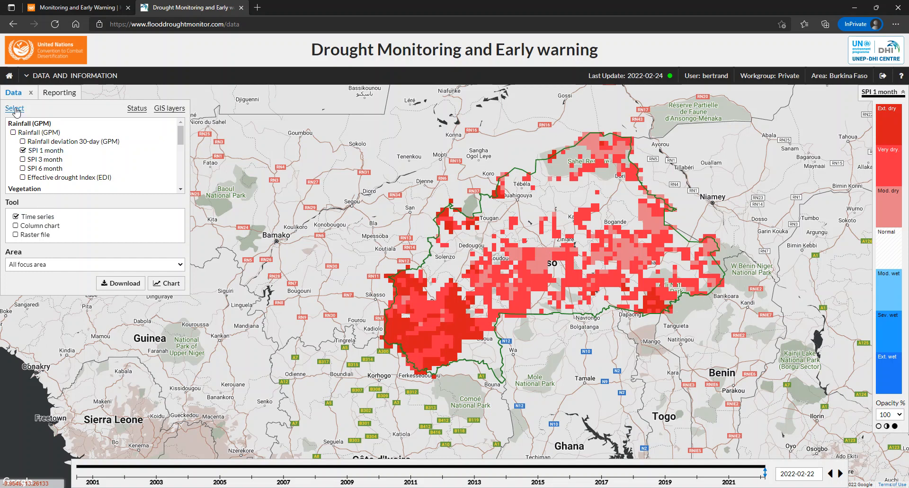
Step: Display the NDVI (5600 m) vegetation layer on the map
scroll(29, 167, down, 1)
scroll(30, 167, down, 2)
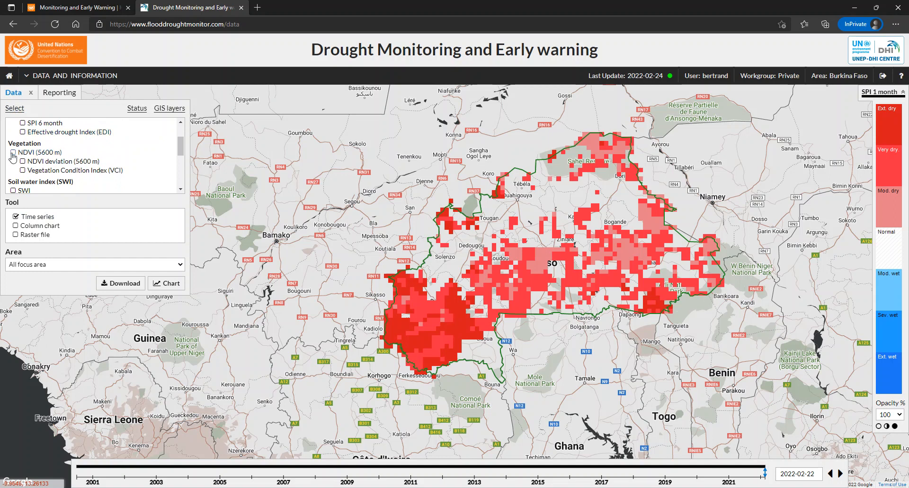
click(13, 152)
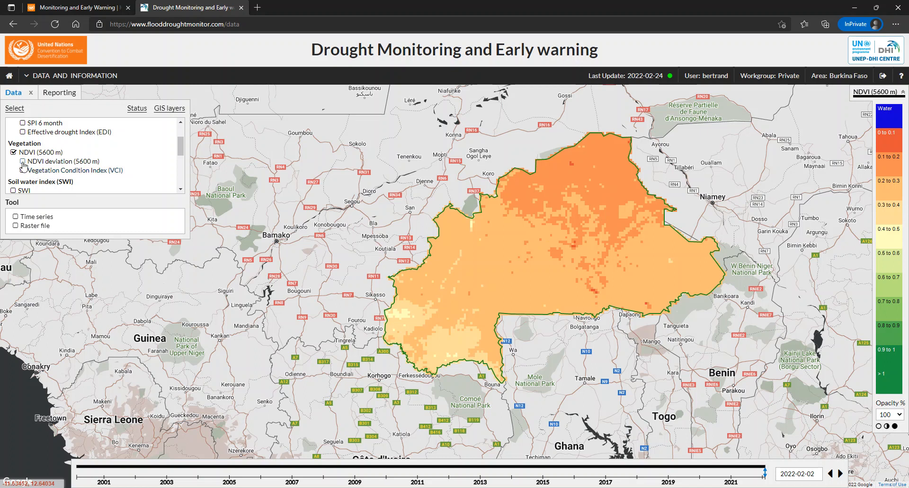
Step: Chart the NDVI (5600 m) time series for all focus area, compare it with the mean from 2020 onward, and close the chart
click(16, 218)
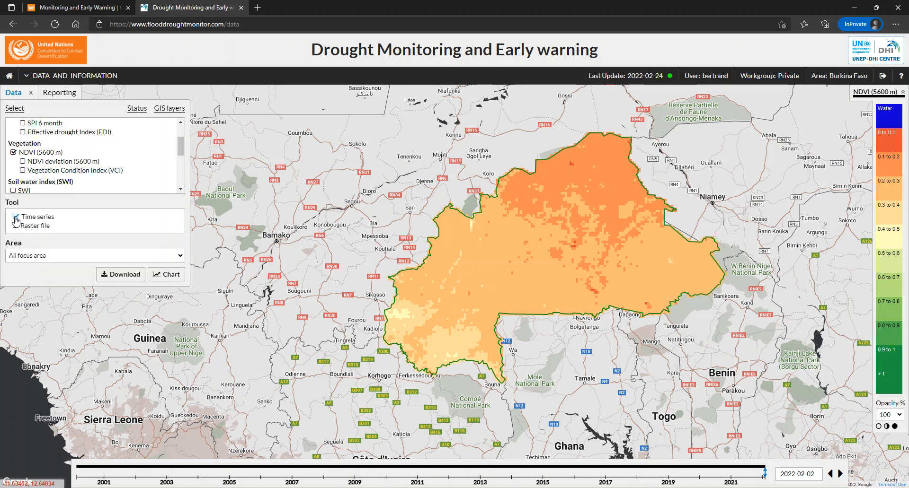
click(172, 278)
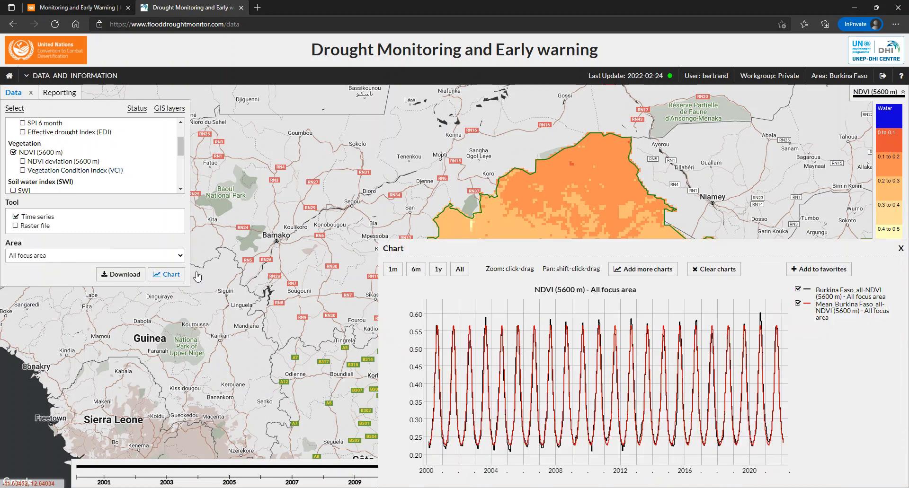
drag(749, 310, 782, 315)
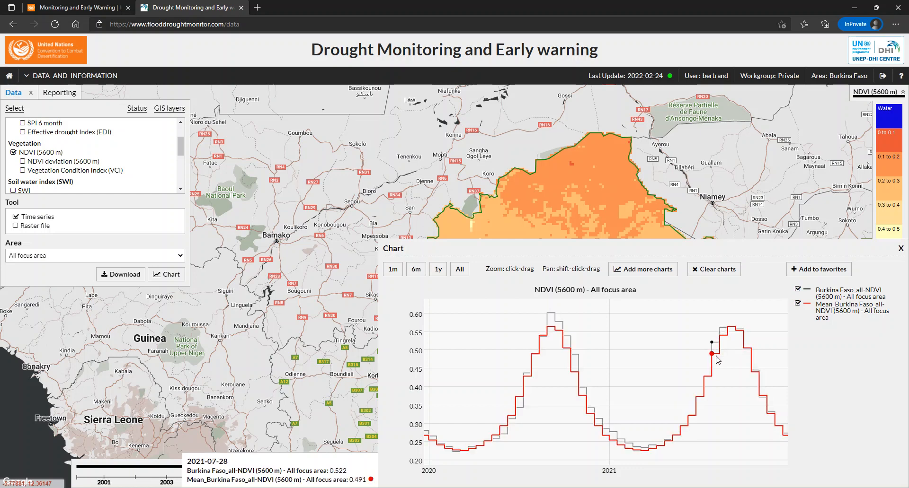
click(899, 249)
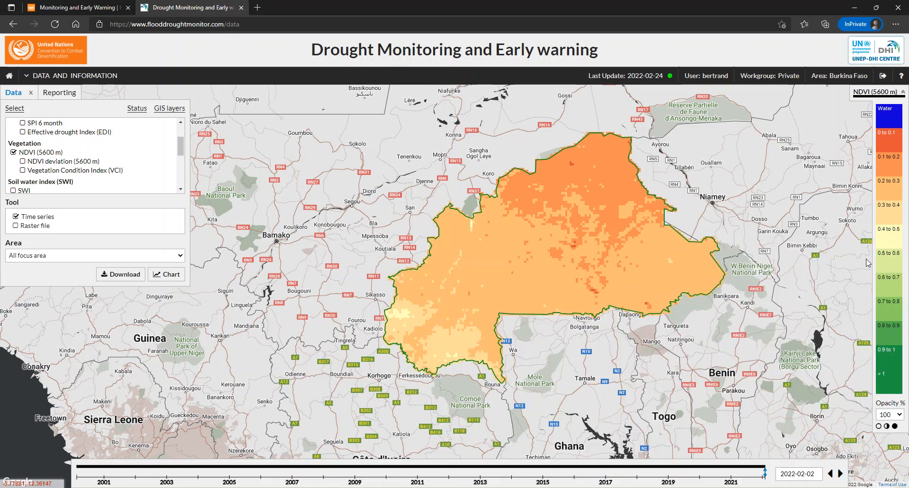
Step: Display the NDVI deviation (5600 m) layer on the map
click(22, 162)
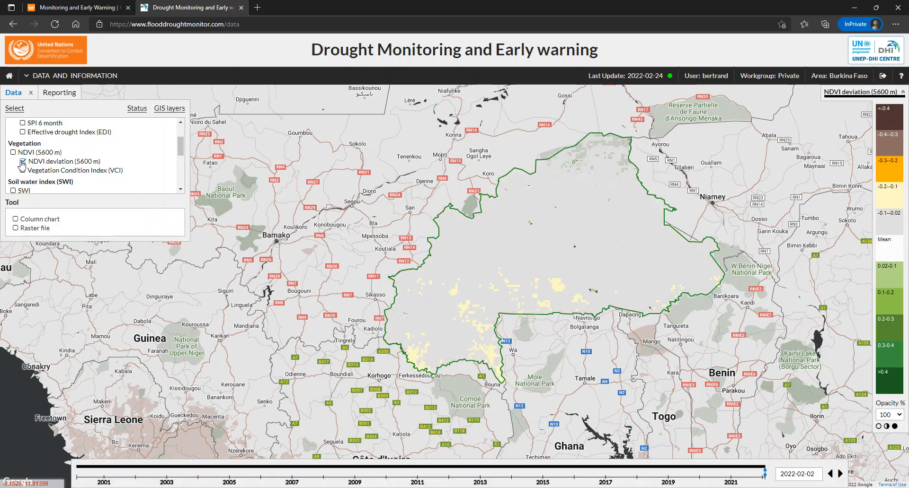